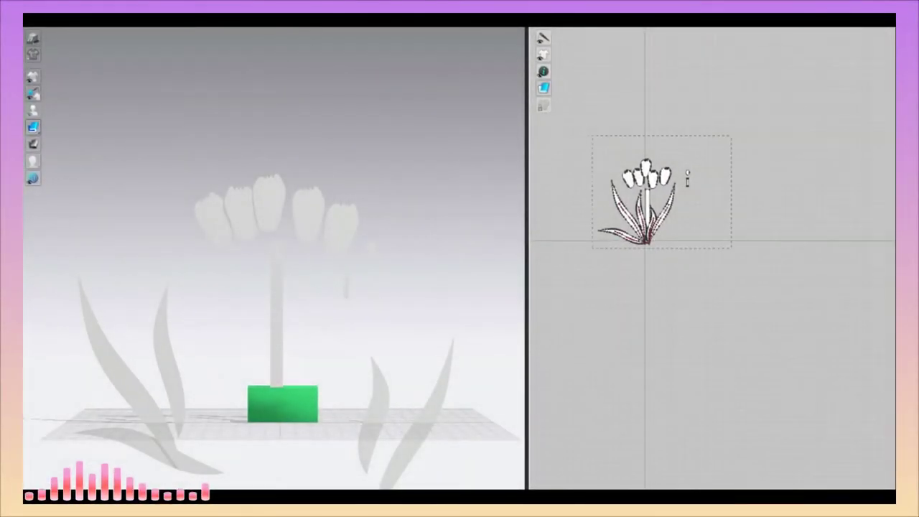
# Marquee-select all the tulip pattern pieces, clear the selection, and zoom the 2D window in.
pyautogui.moveTo(598, 137); pyautogui.dragTo(727, 244)
pyautogui.press('Escape')
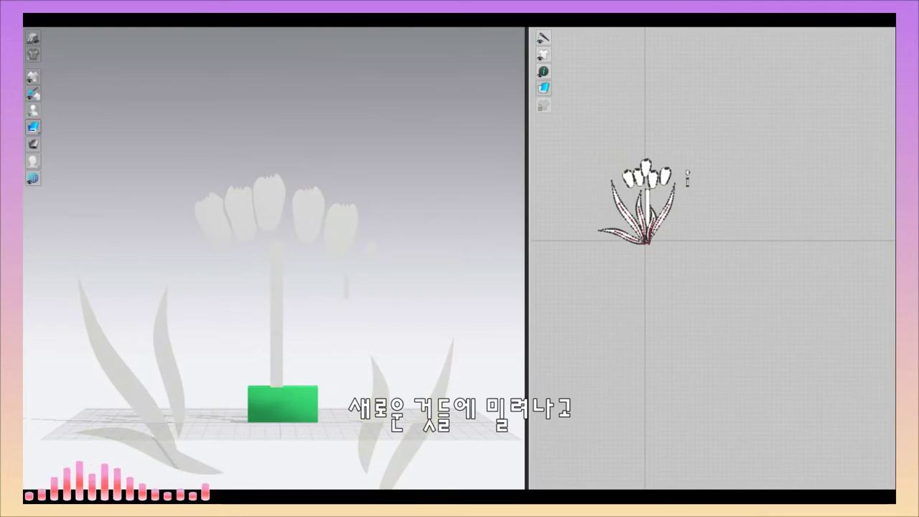
pyautogui.scroll(5, 621, 176)
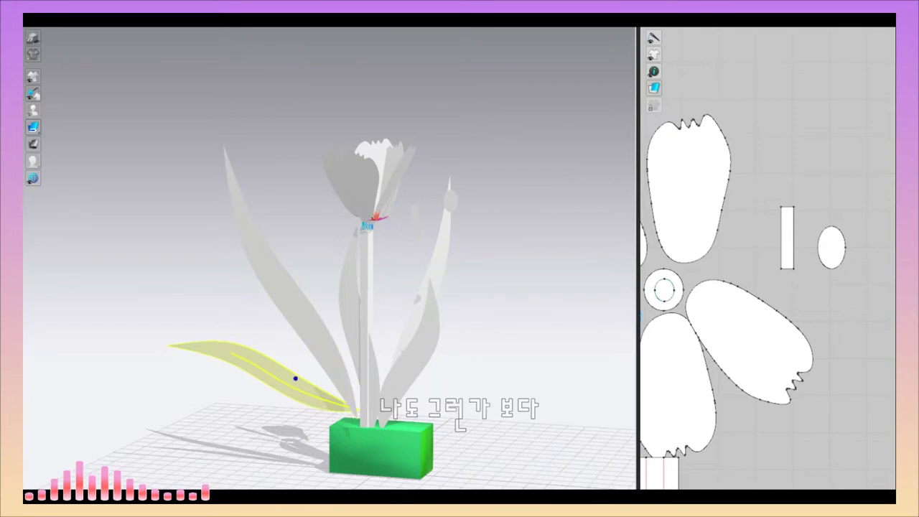
# Orbit the view around the tulip to inspect the upright bloom.
pyautogui.moveTo(295, 378); pyautogui.dragTo(290, 378, button='right')
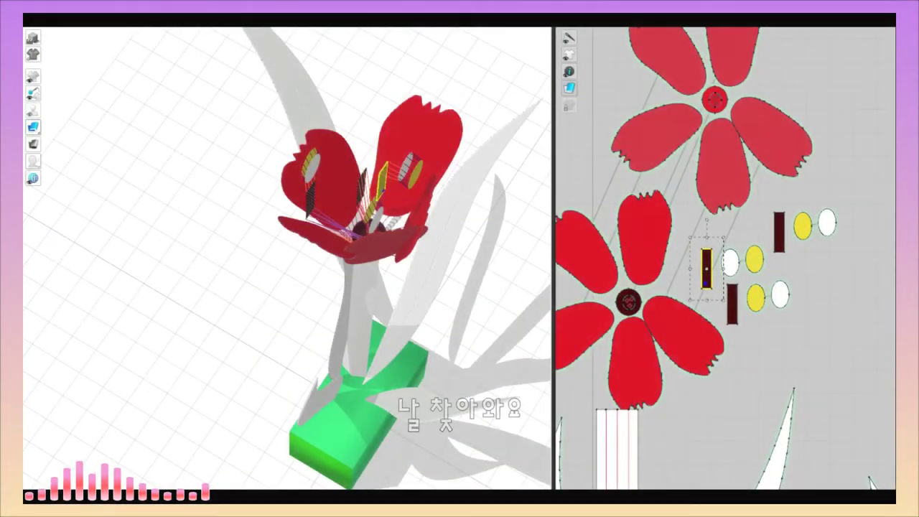
# Select the small ellipse piece, unpin the leaf tip, and pull the dark leaf's tip left.
pyautogui.click(754, 259)
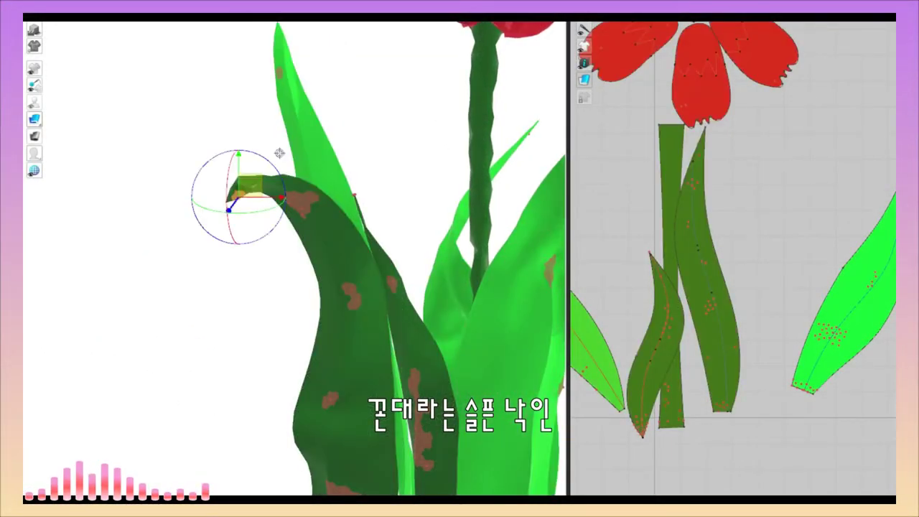
pyautogui.click(273, 196)
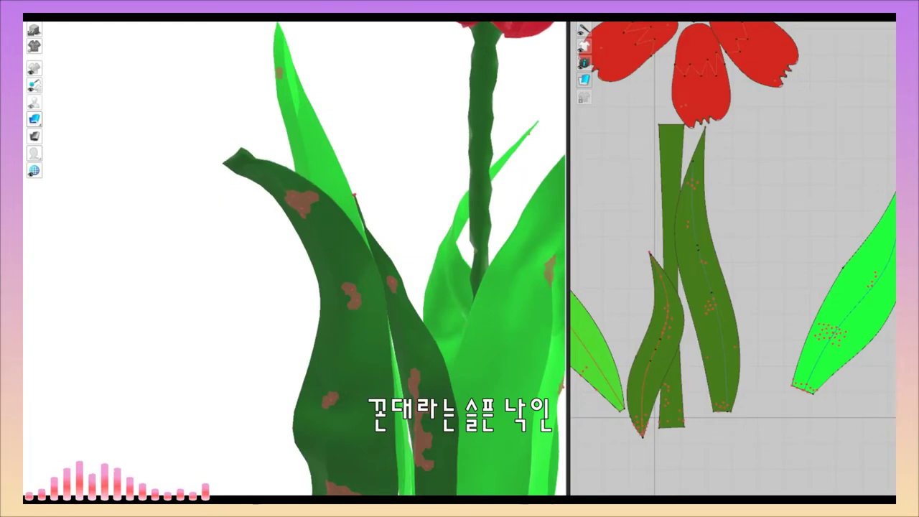
pyautogui.moveTo(242, 152); pyautogui.dragTo(189, 187)
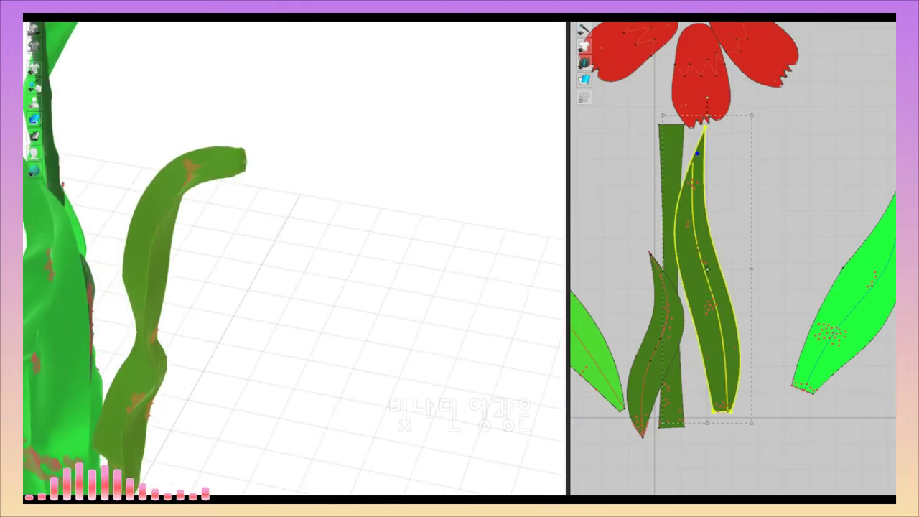